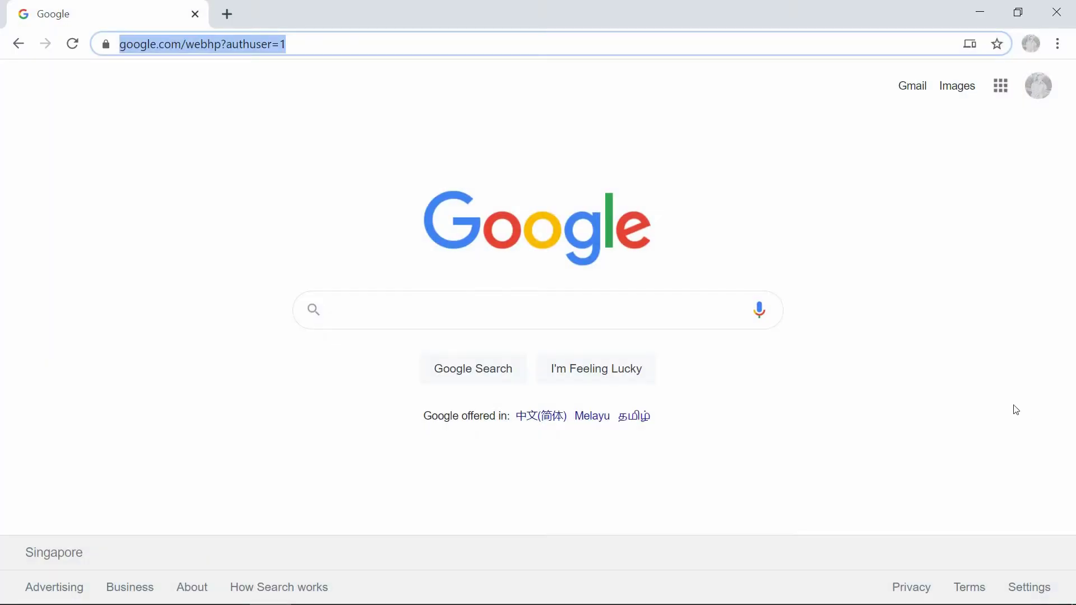
pyautogui.write('www.hp.com')
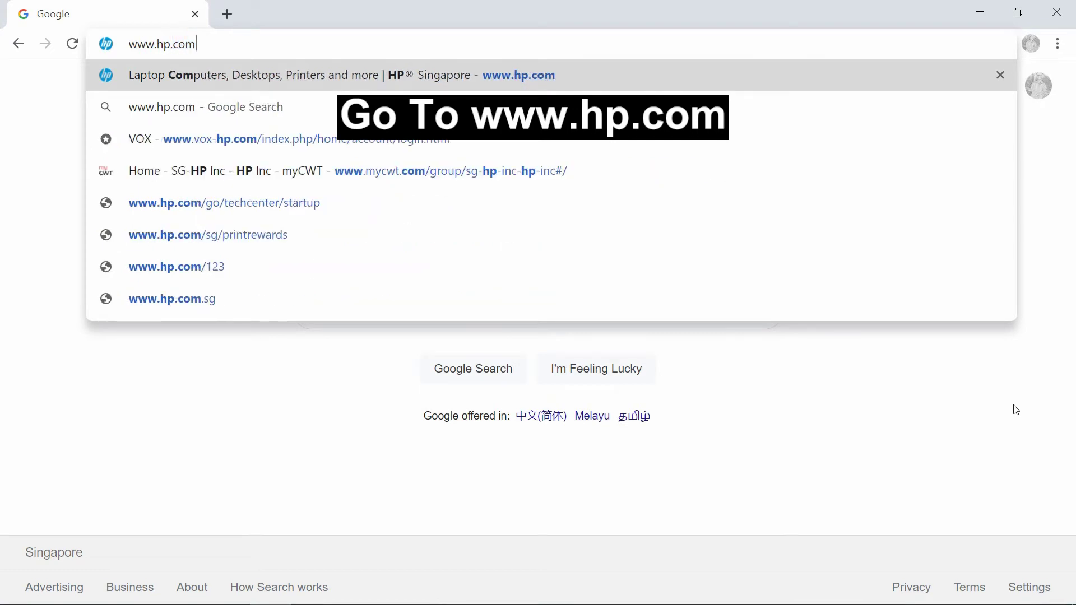
pyautogui.press('Return')
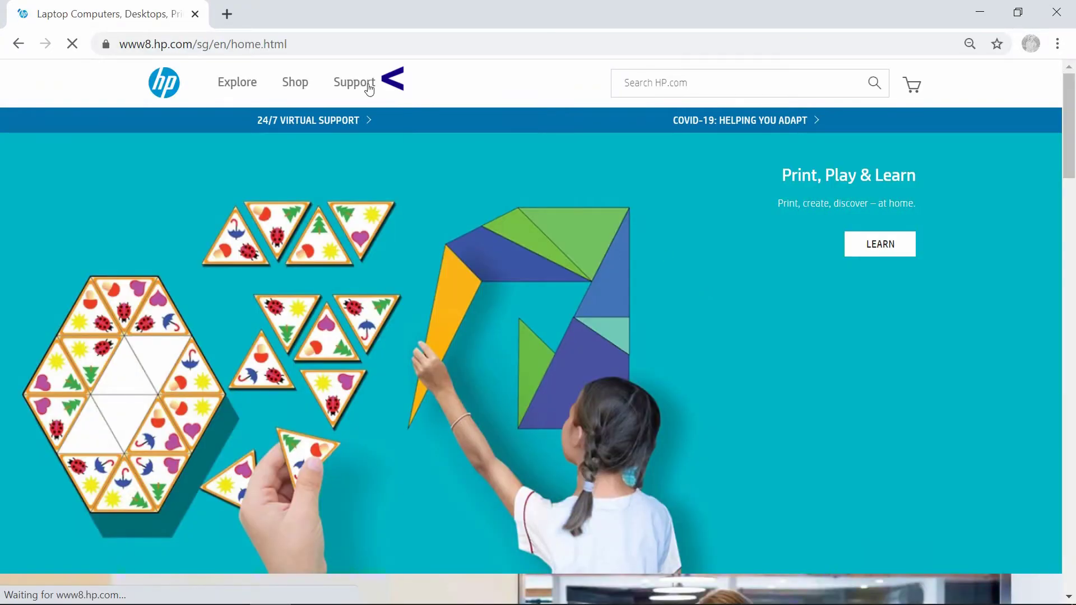
pyautogui.click(370, 88)
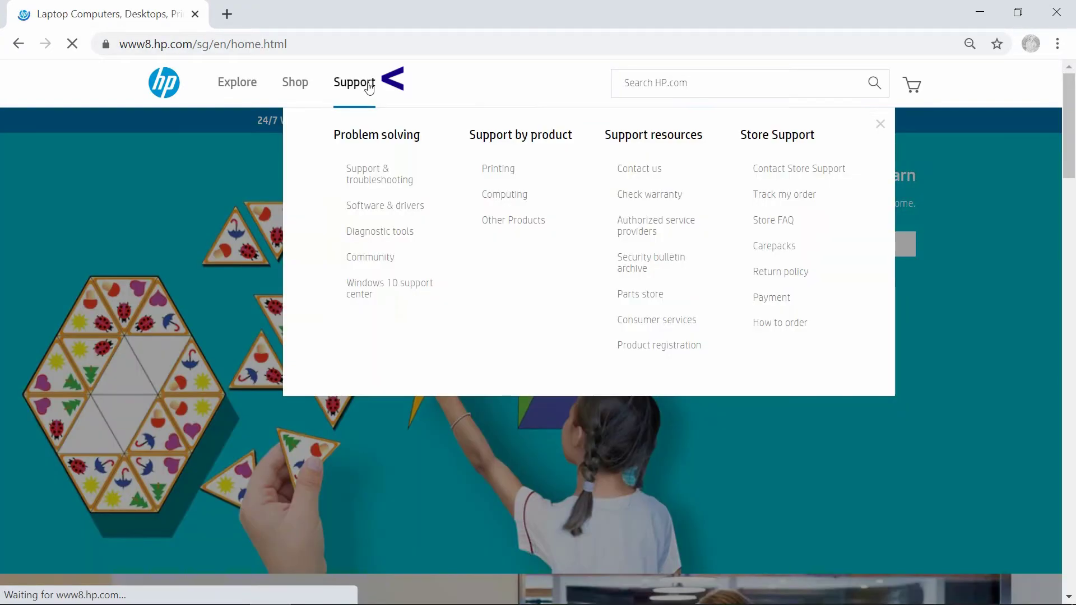
pyautogui.click(394, 212)
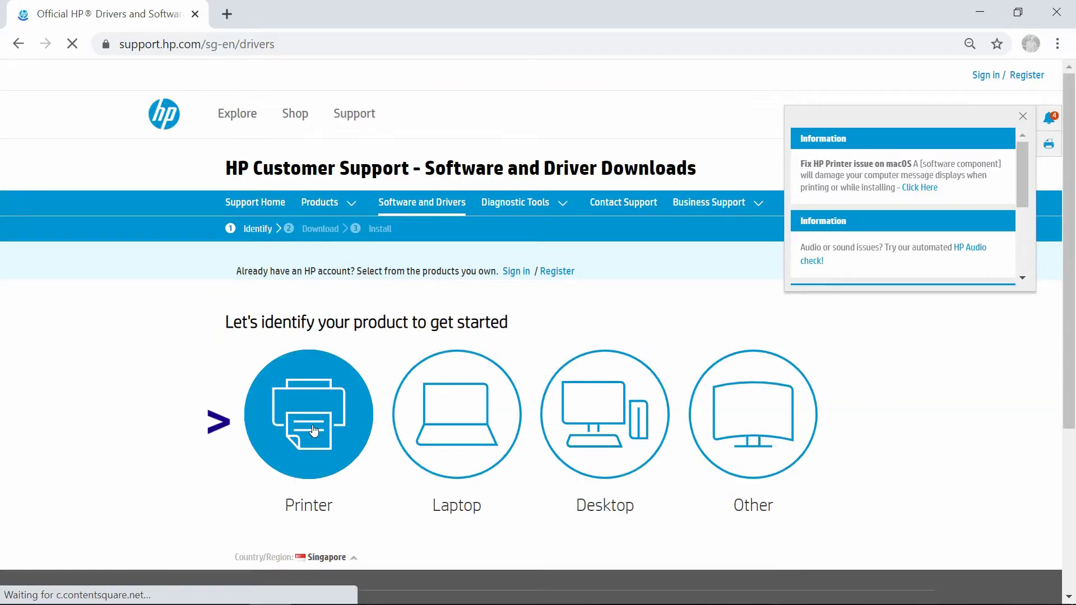
# Choose Printer and search for the model 'laserjet mfp m234dwe'.
pyautogui.click(314, 430)
pyautogui.click(301, 431)
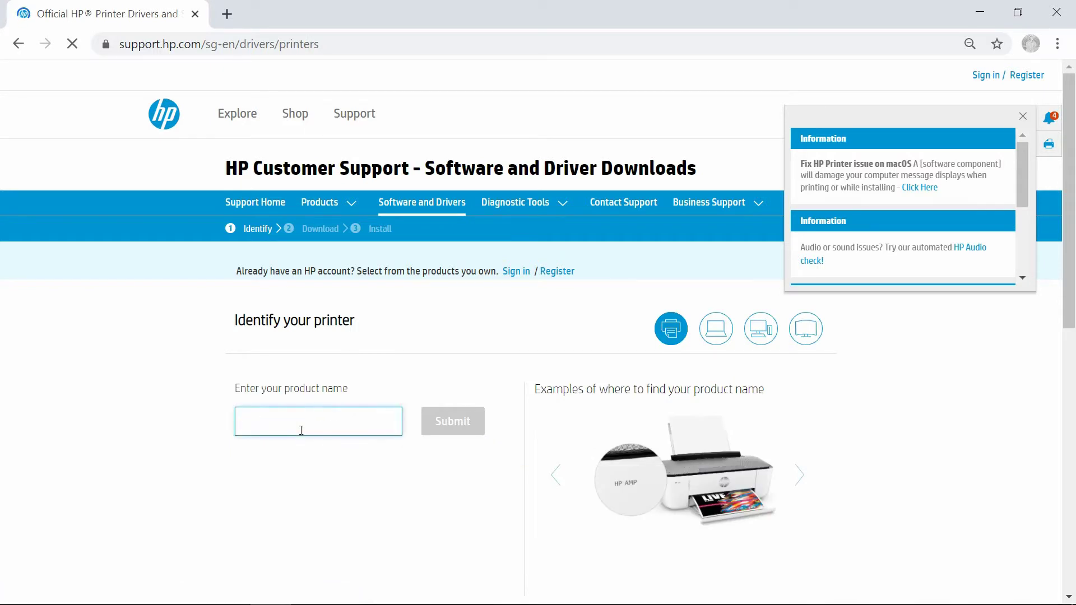
pyautogui.write('las')
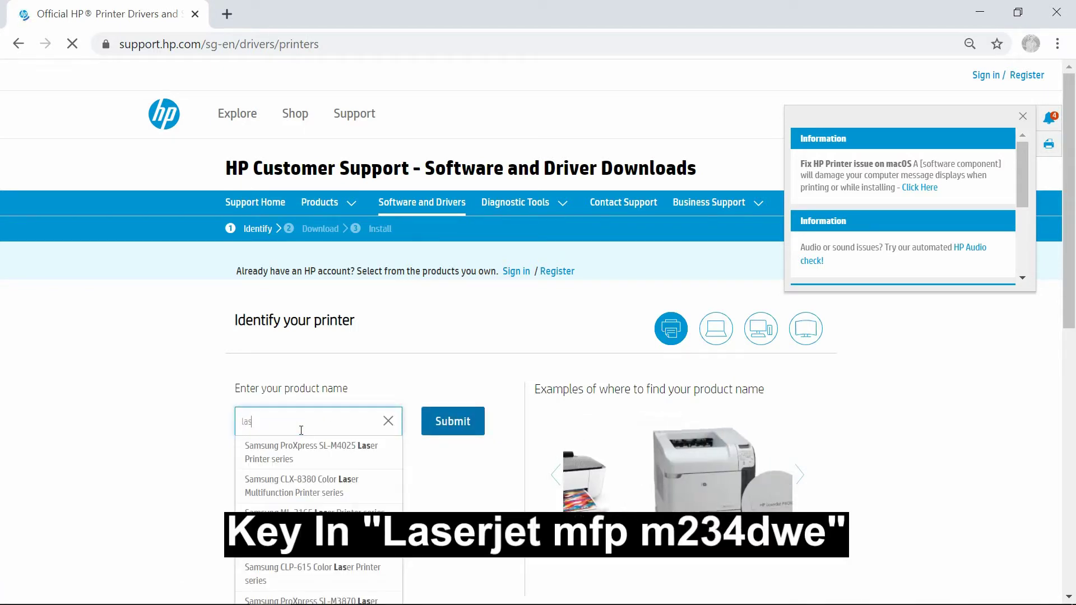
pyautogui.write('erjet')
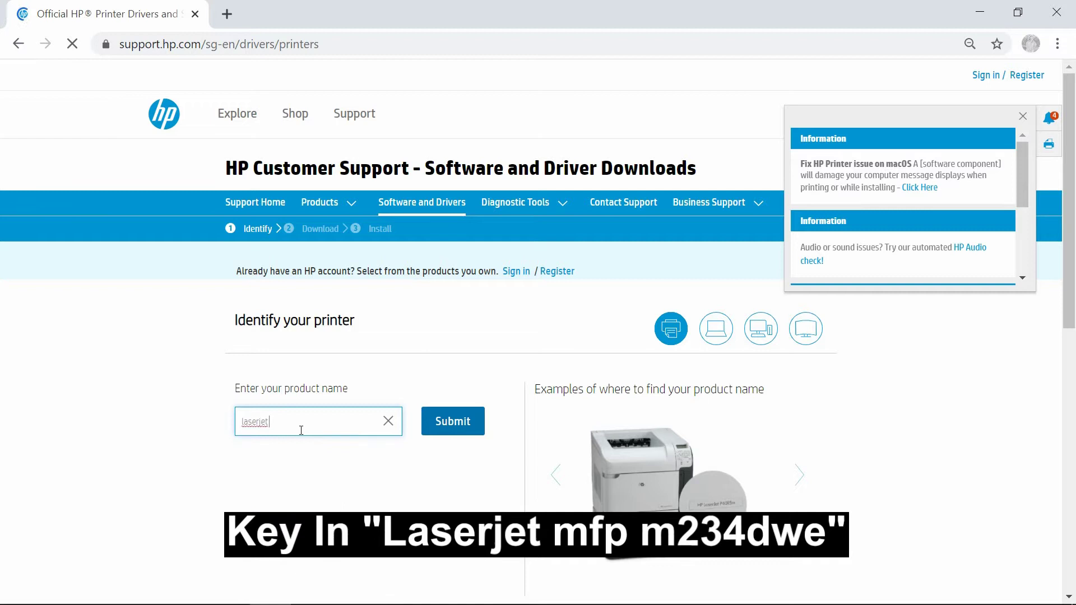
pyautogui.write(' mfp m234')
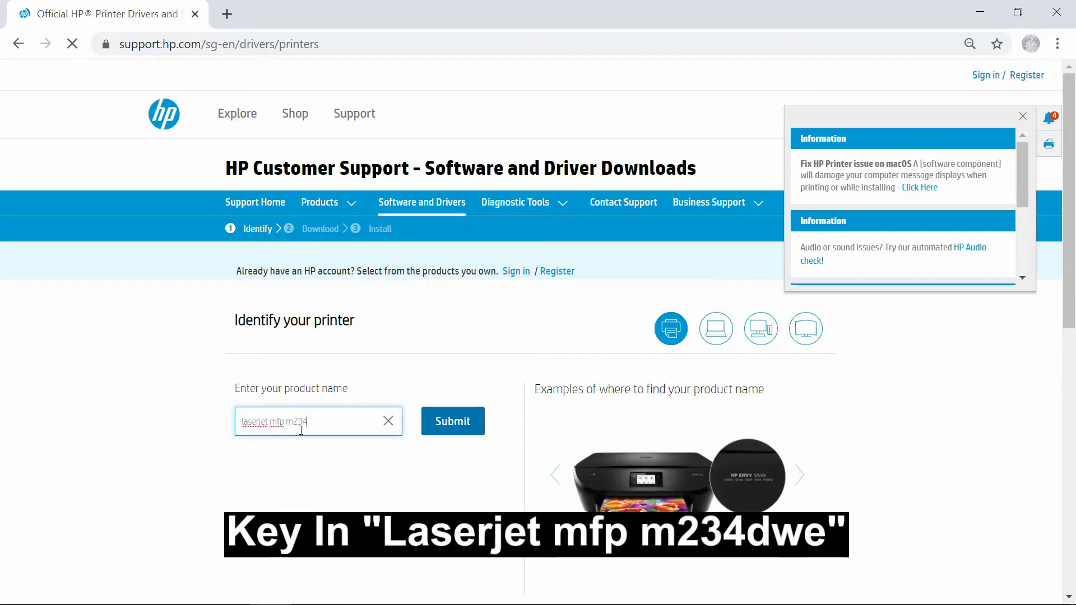
pyautogui.write('dwe')
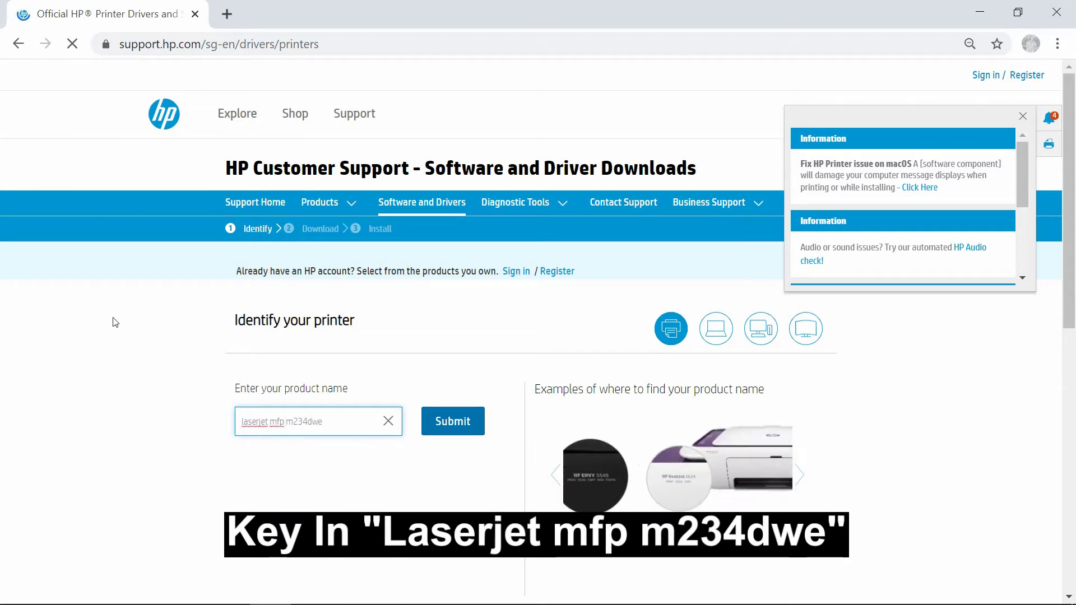
pyautogui.click(449, 426)
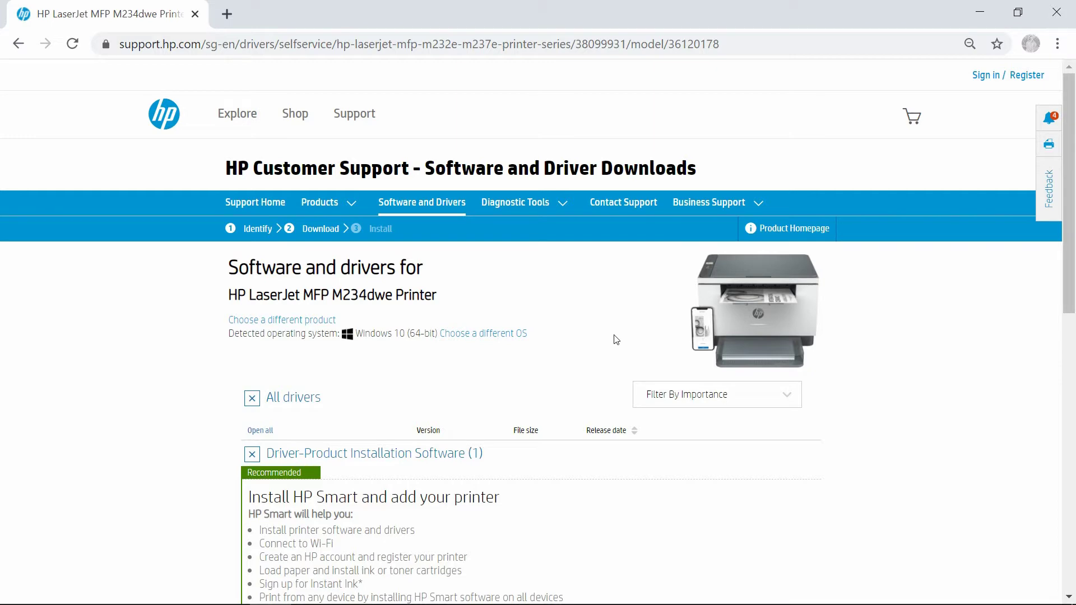
# Download HP Easy Start Printer Setup Software from the Software (1) section.
pyautogui.scroll(-3, 562, 339)
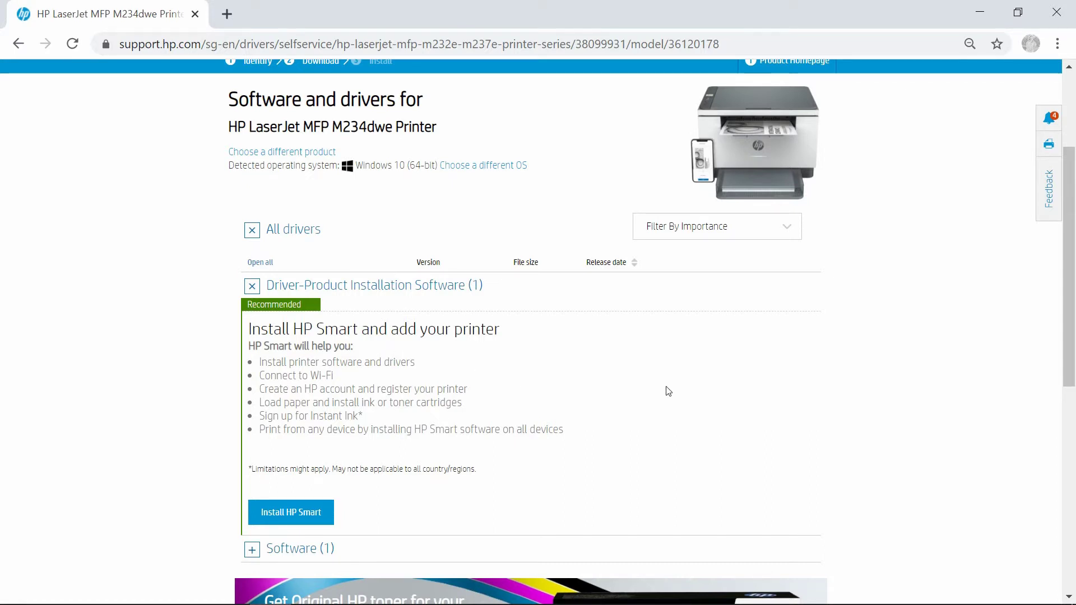
pyautogui.scroll(-2, 668, 392)
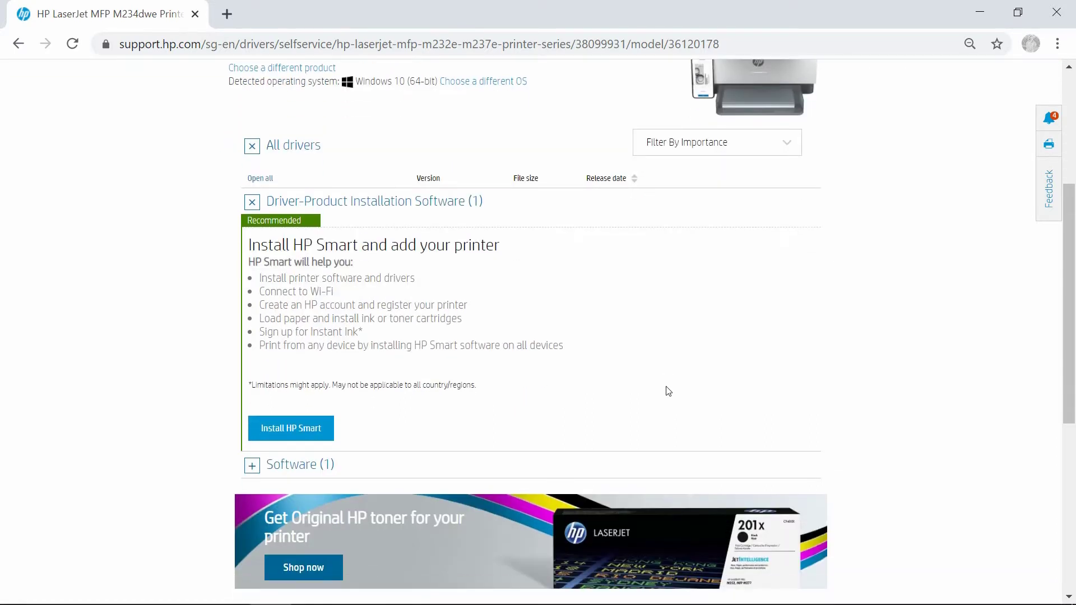
pyautogui.click(252, 467)
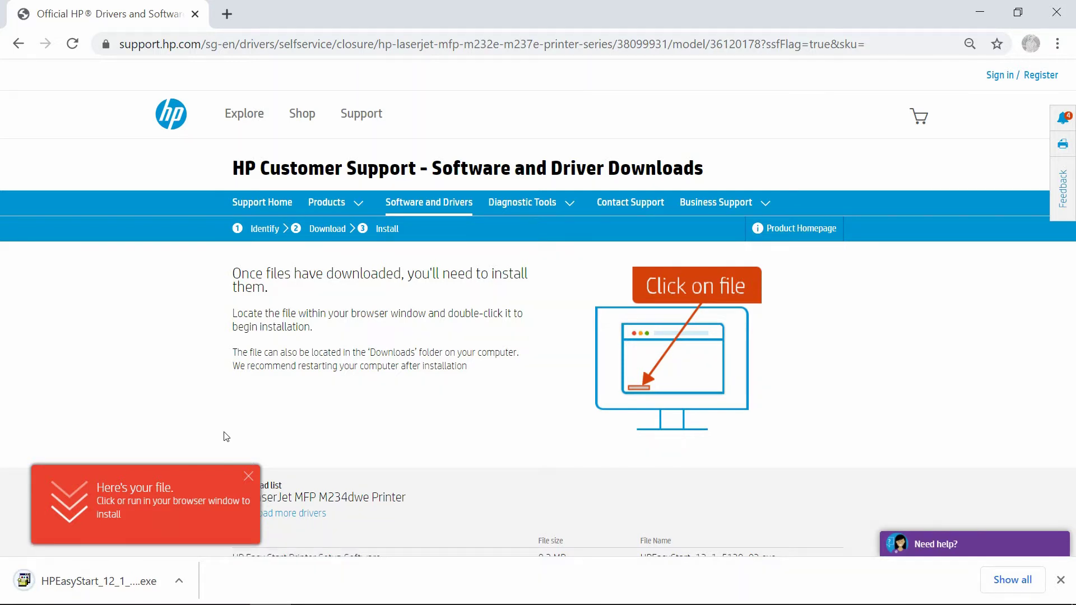
# Run the downloaded HP Easy Start installer and agree to share usage data with HP.
pyautogui.click(179, 581)
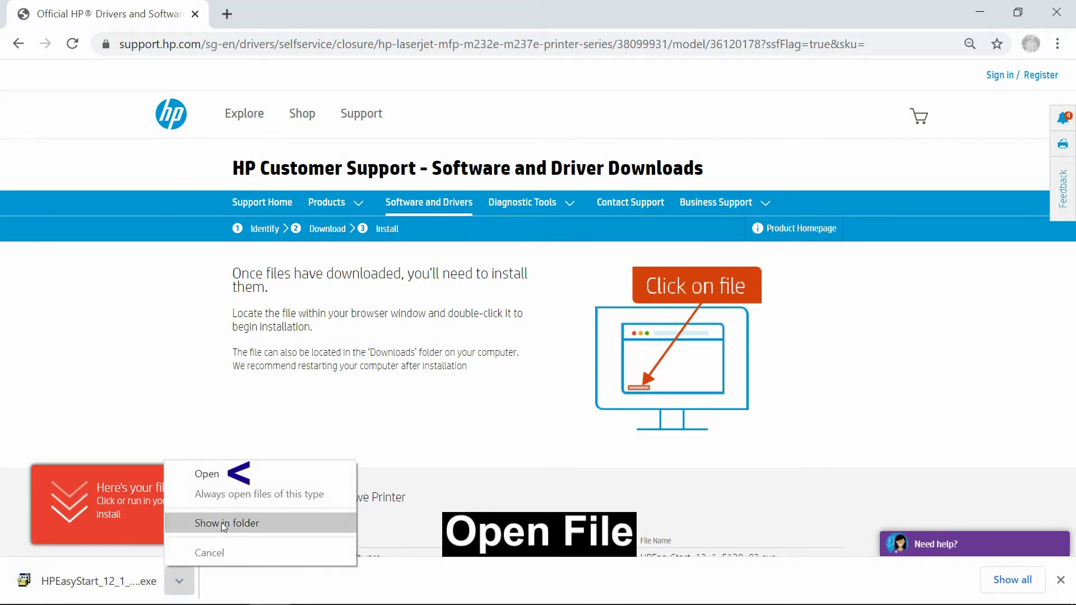
pyautogui.click(234, 475)
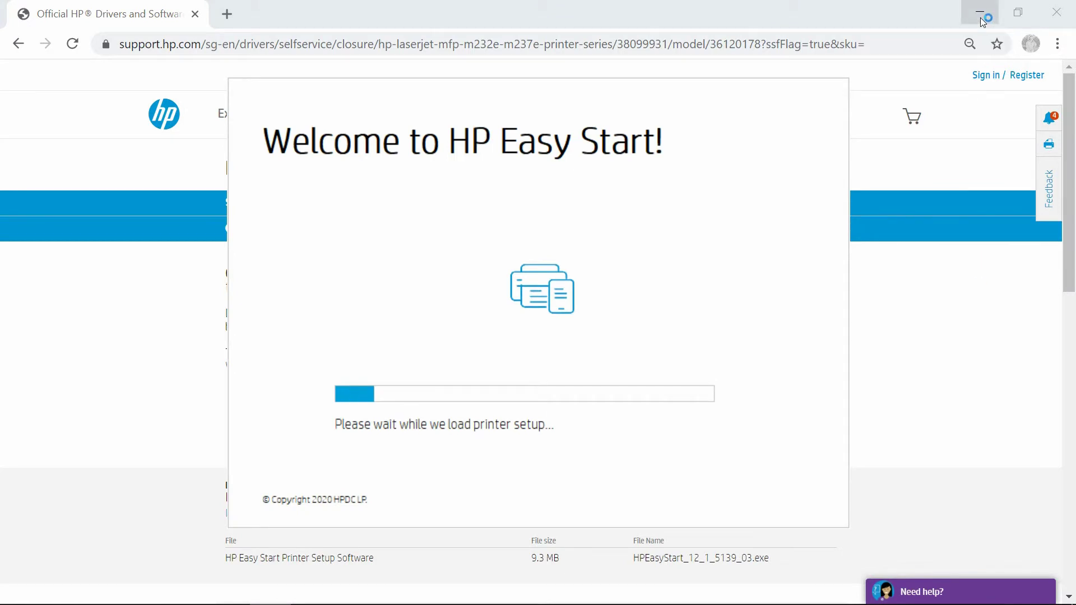
pyautogui.click(1057, 12)
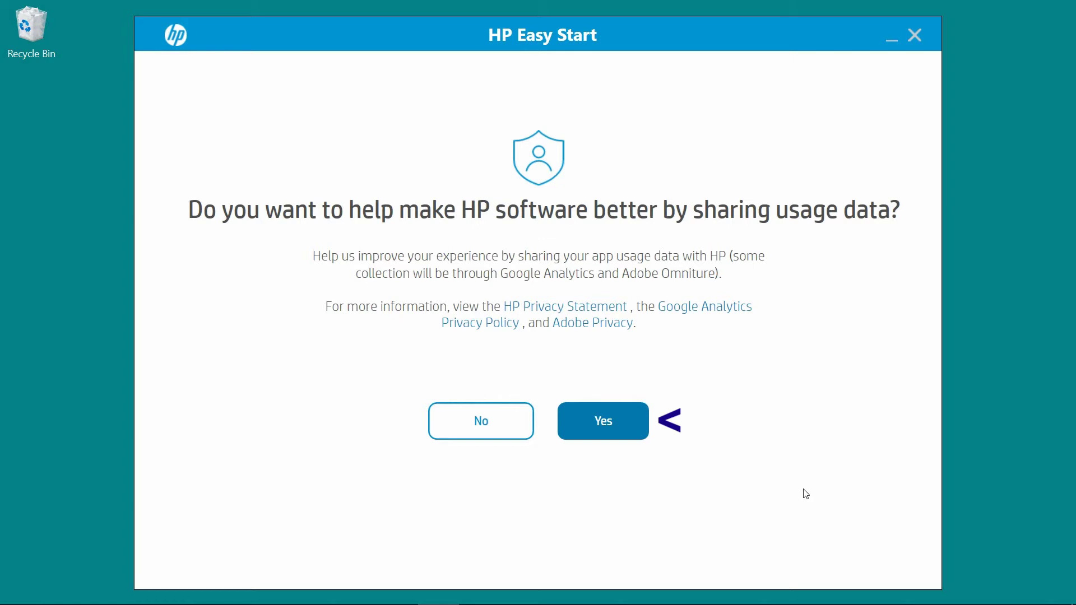
pyautogui.click(614, 434)
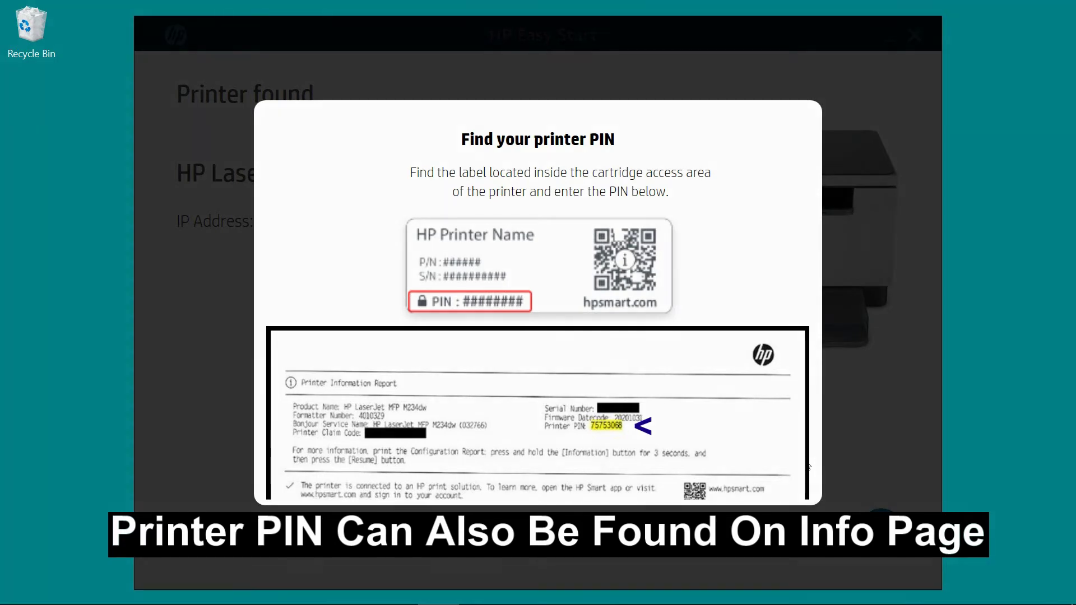
# Enter the printer PIN from the printer's label and submit it.
pyautogui.click(650, 399)
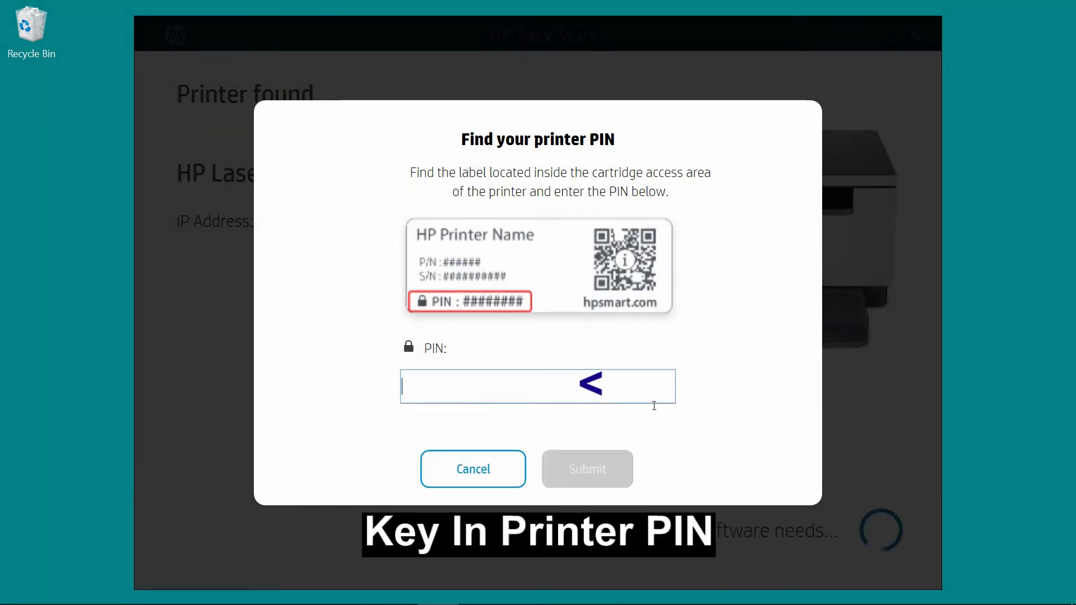
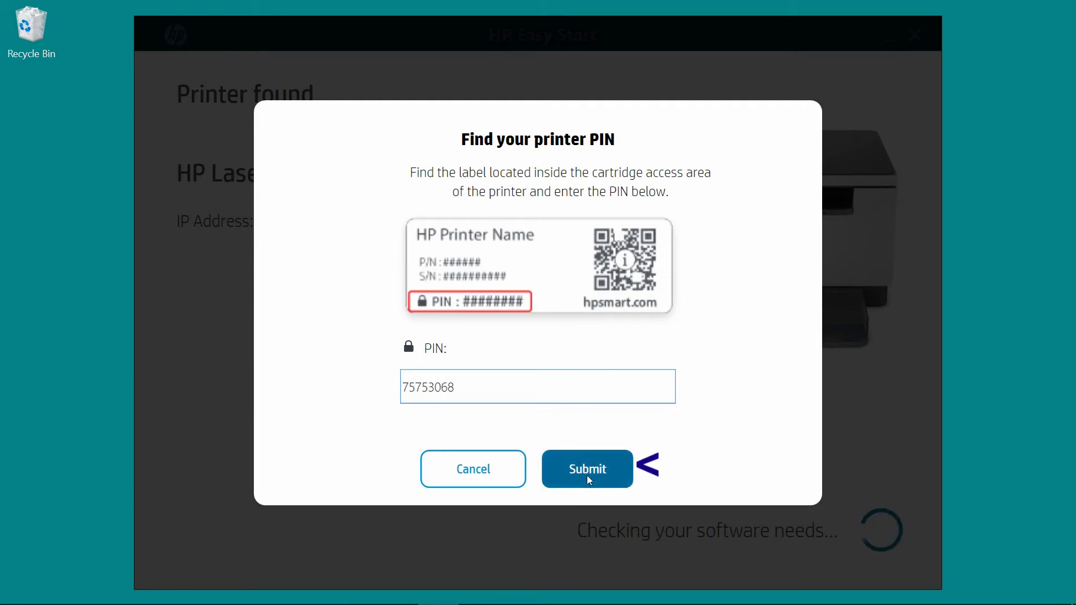
pyautogui.click(588, 478)
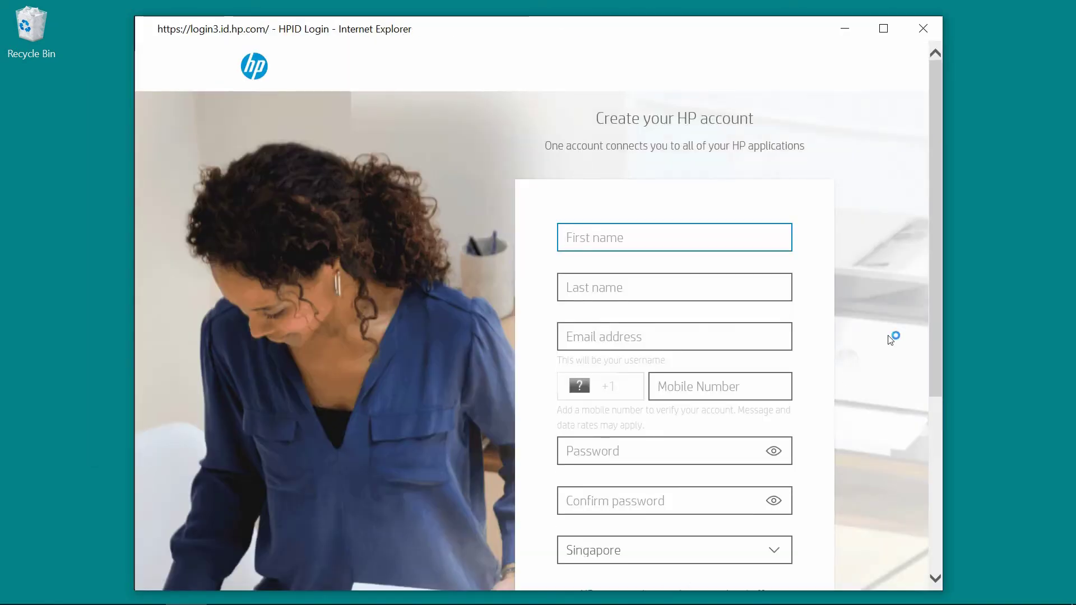
# Choose to sign in with an existing HP account instead of creating one.
pyautogui.scroll(-4, 885, 347)
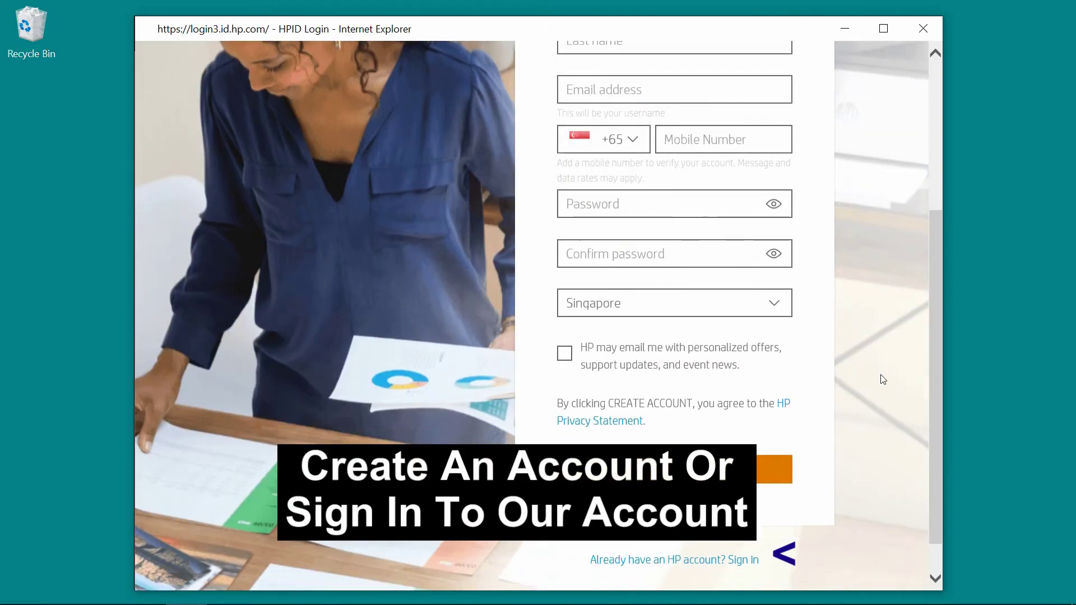
pyautogui.click(719, 561)
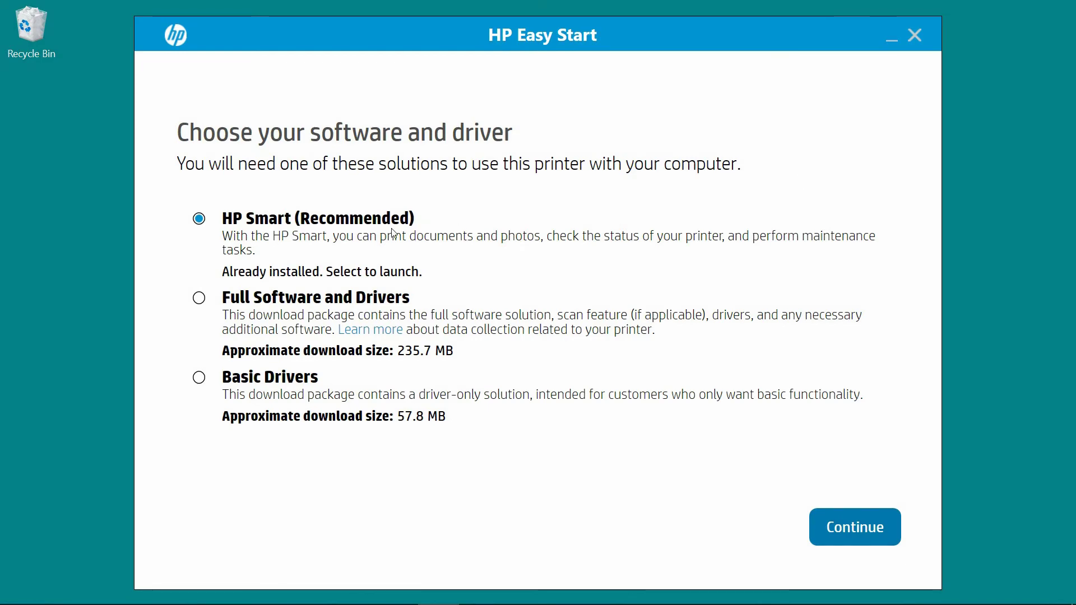
# Select the Full Software and Drivers package and start its download.
pyautogui.click(203, 306)
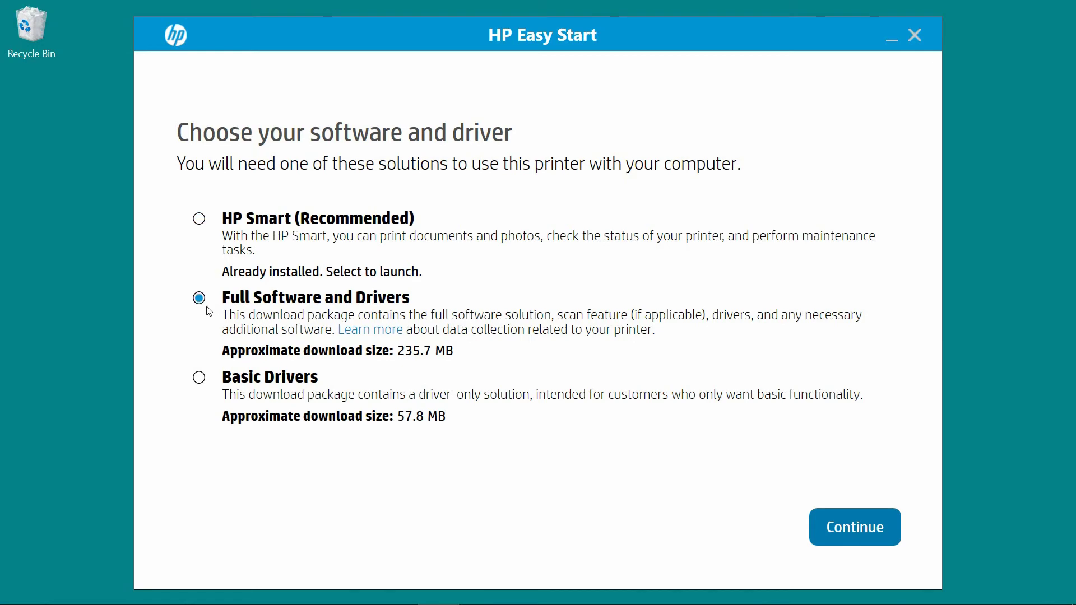
pyautogui.click(841, 528)
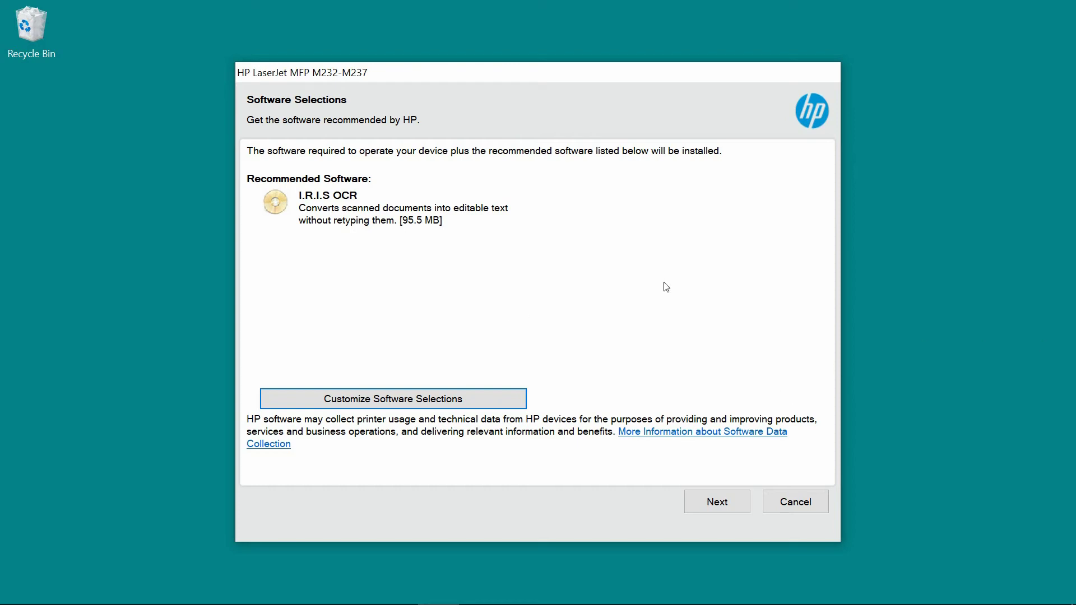
# Accept the license and data collection agreements, install, and close Setup Complete.
pyautogui.click(717, 502)
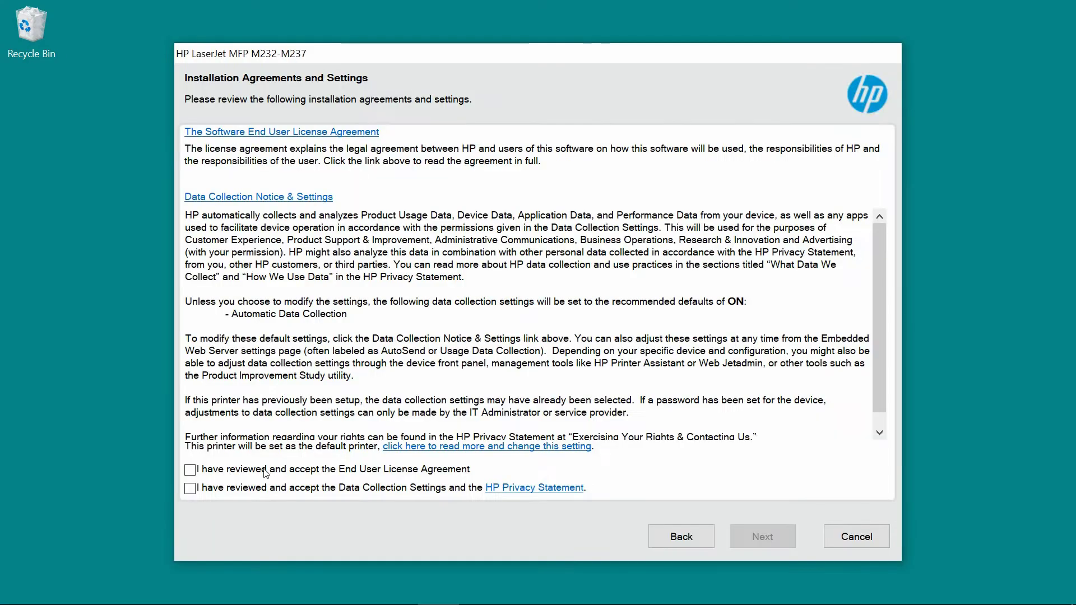
pyautogui.click(190, 470)
pyautogui.click(191, 490)
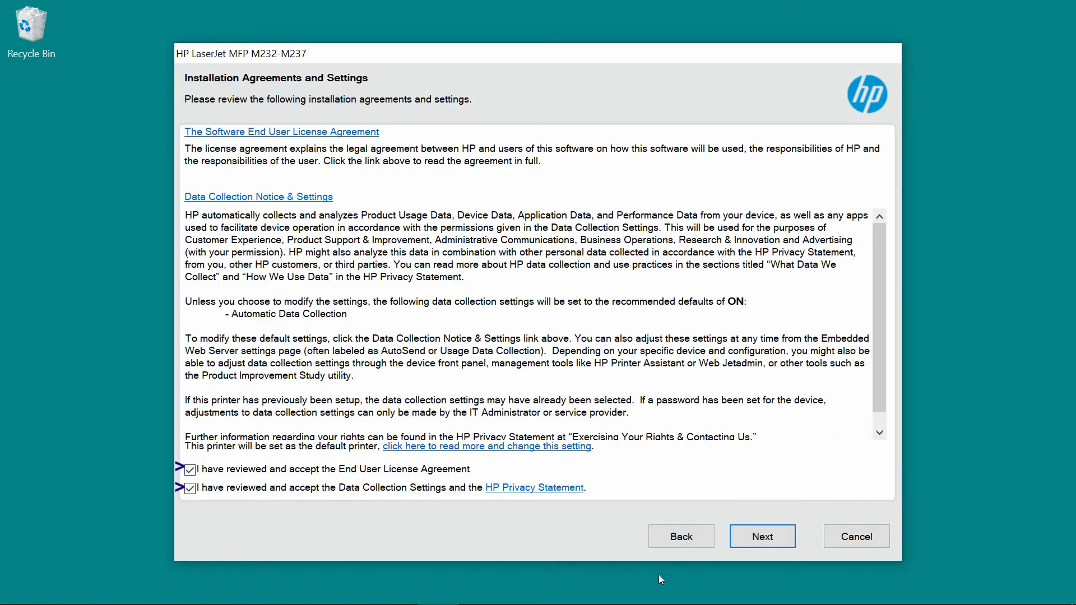
pyautogui.click(766, 540)
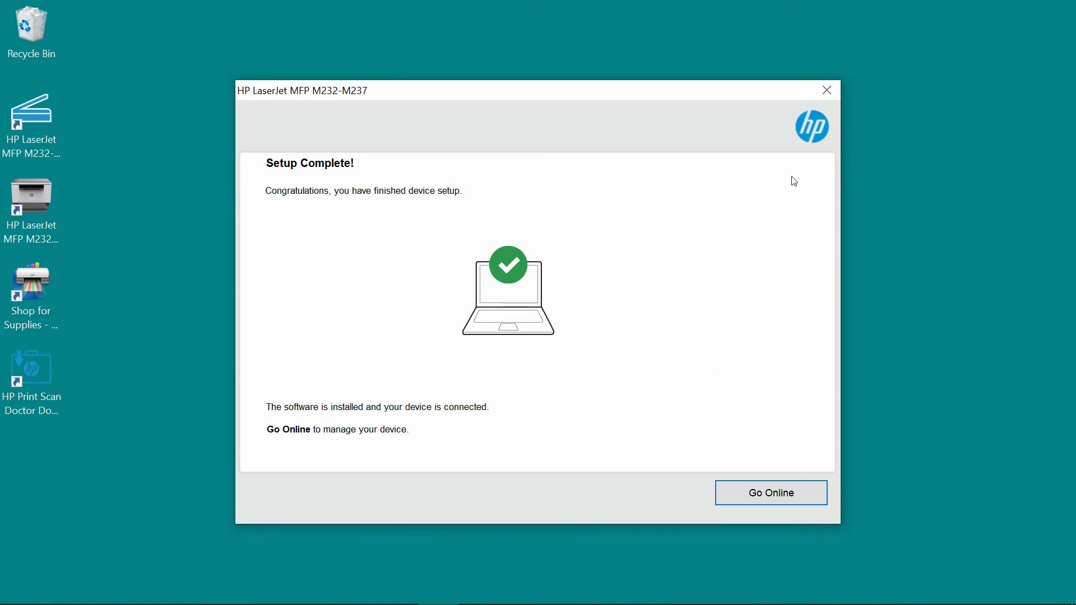
pyautogui.click(829, 98)
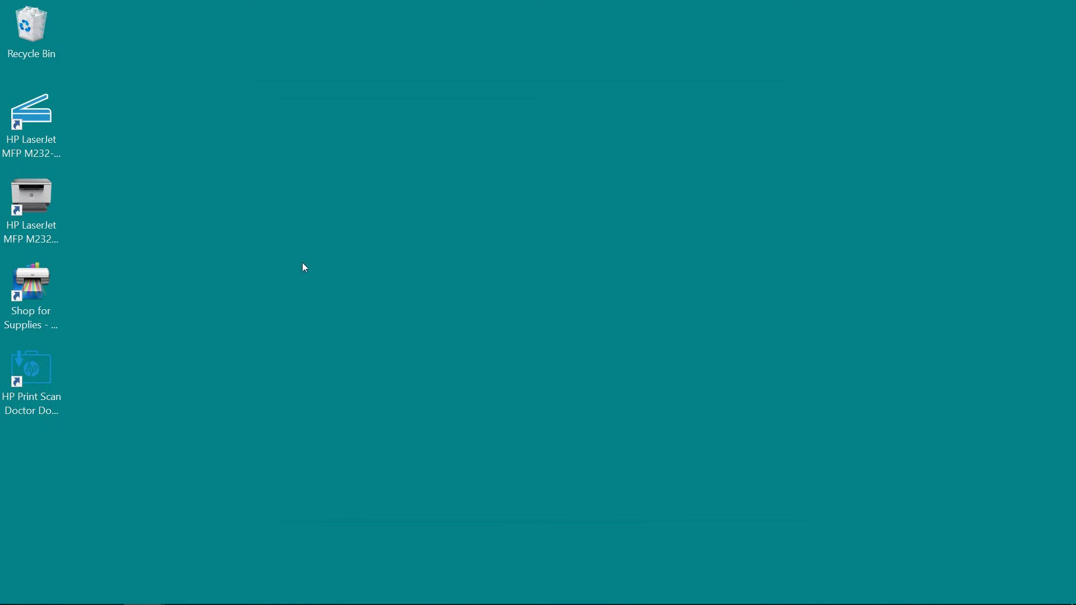
pyautogui.click(32, 122)
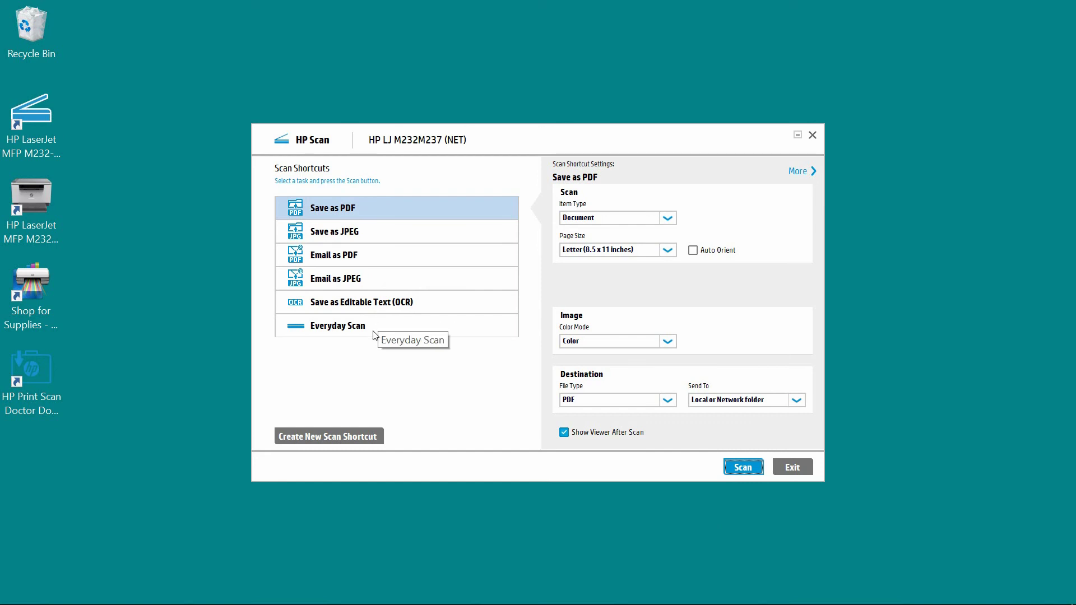
pyautogui.click(644, 405)
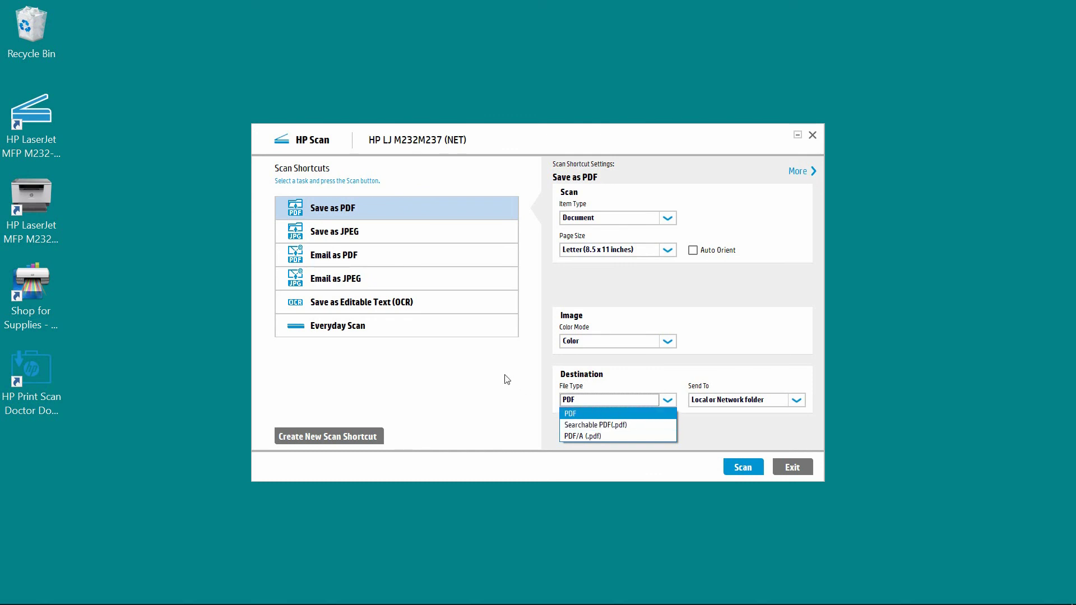
pyautogui.click(468, 382)
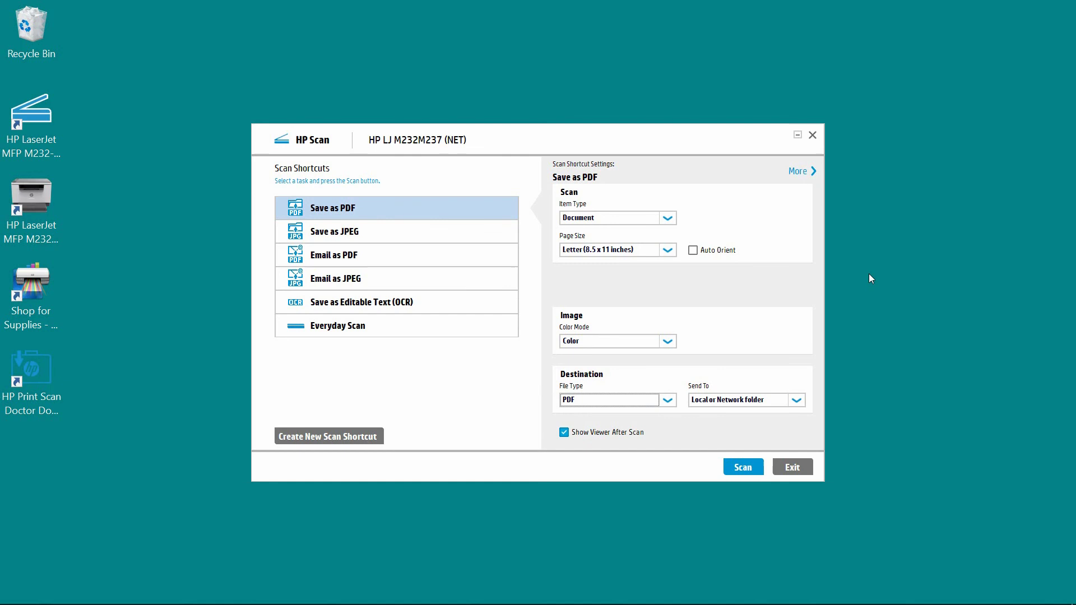
pyautogui.click(796, 468)
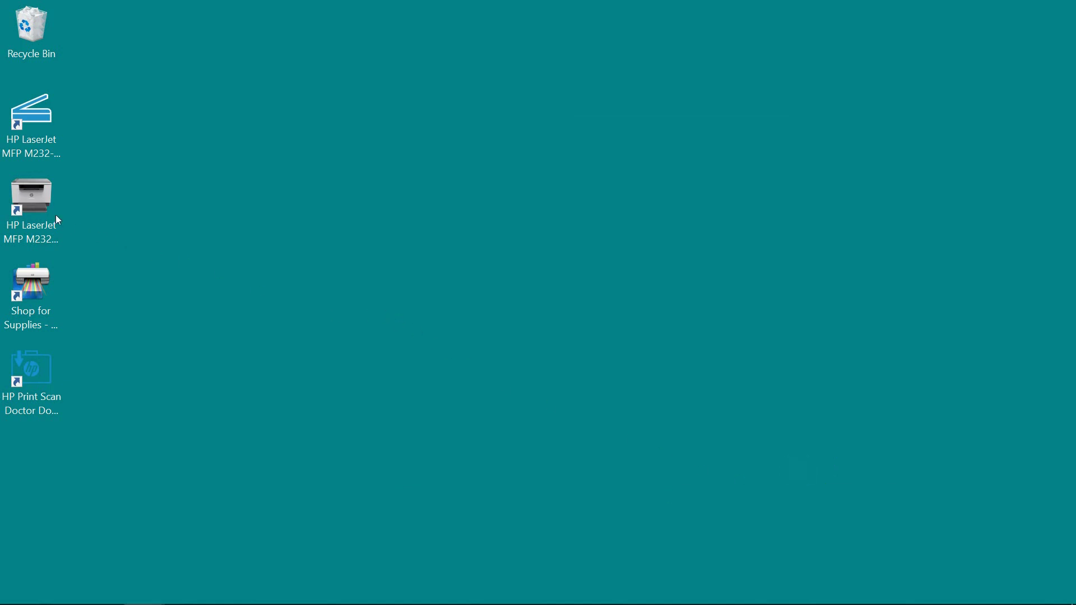
# Launch HP Printer Assistant from the HP LaserJet MFP M232-M237 desktop shortcut.
pyautogui.doubleClick(39, 204)
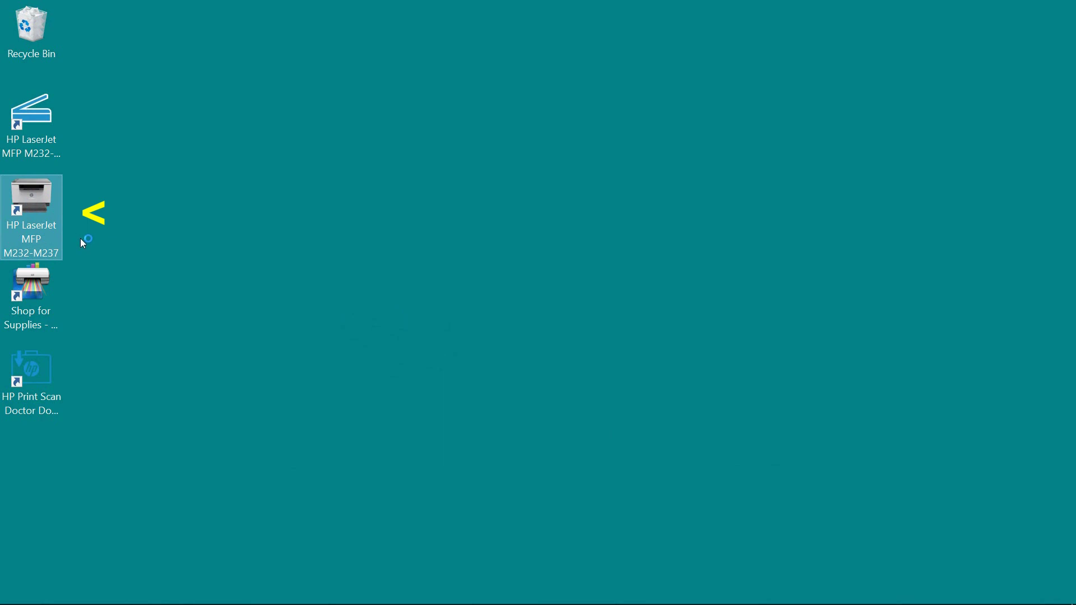